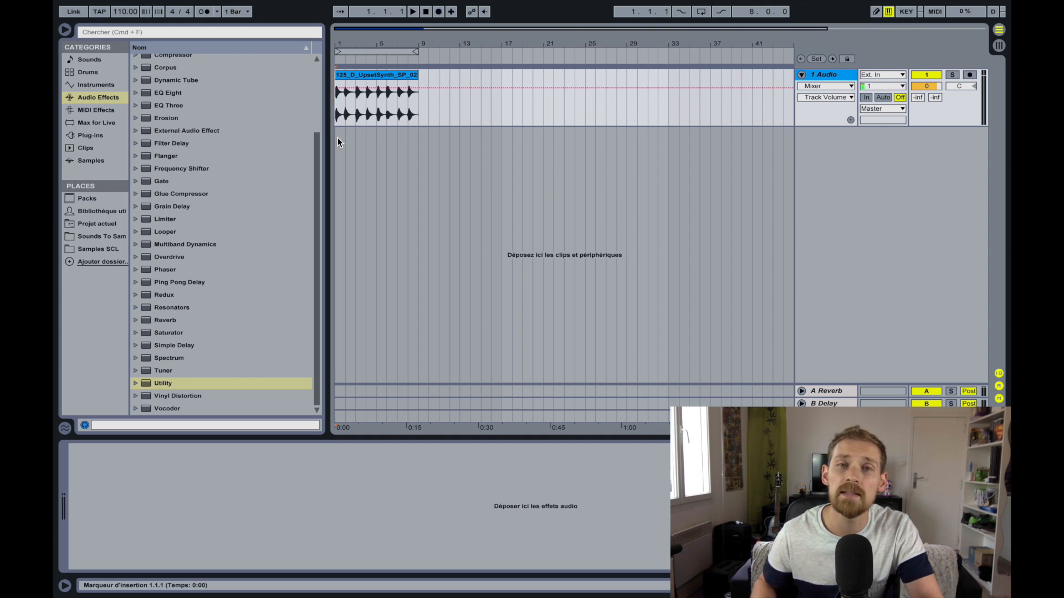
- Play the UpsetSynth clip on the 1 Audio track without effects and stop playback
left_click(413, 12)
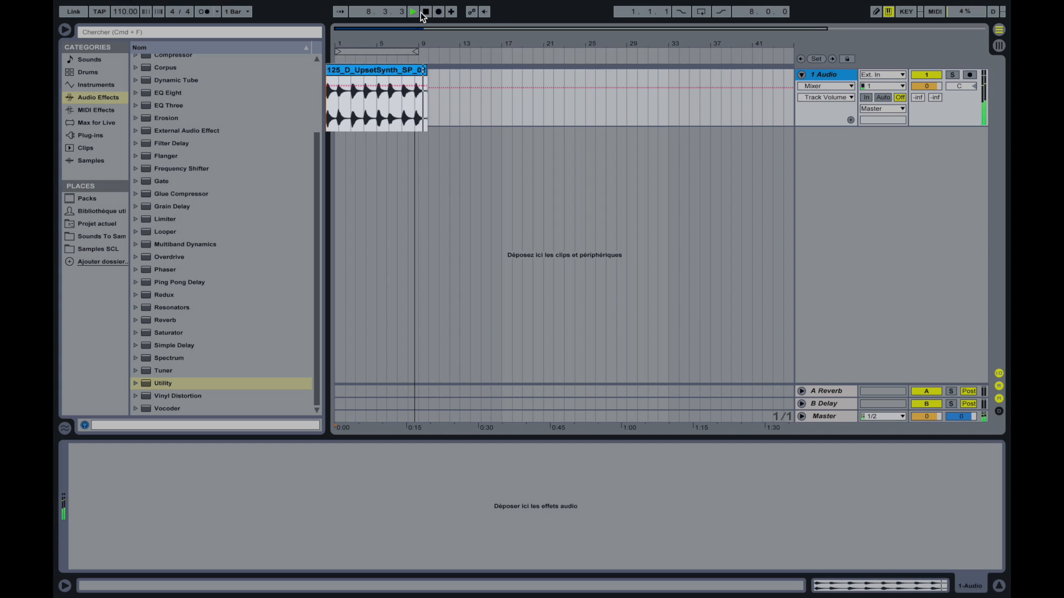
left_click(425, 11)
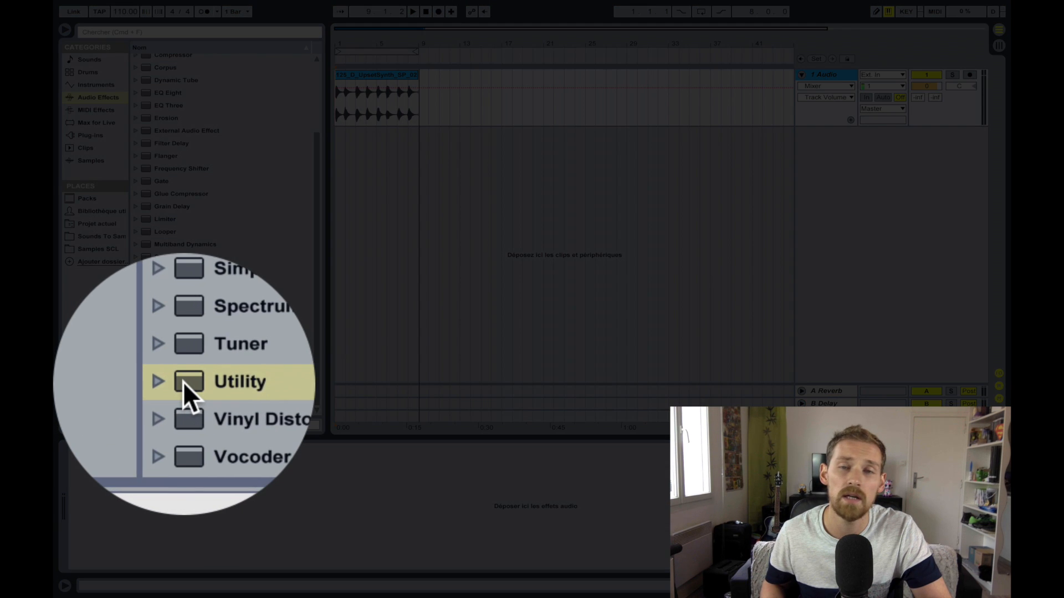
- Add a Utility effect to the 1 Audio track, group it into an Audio Effect Rack and show the rack's chain list
left_click_drag(147, 383, 825, 74)
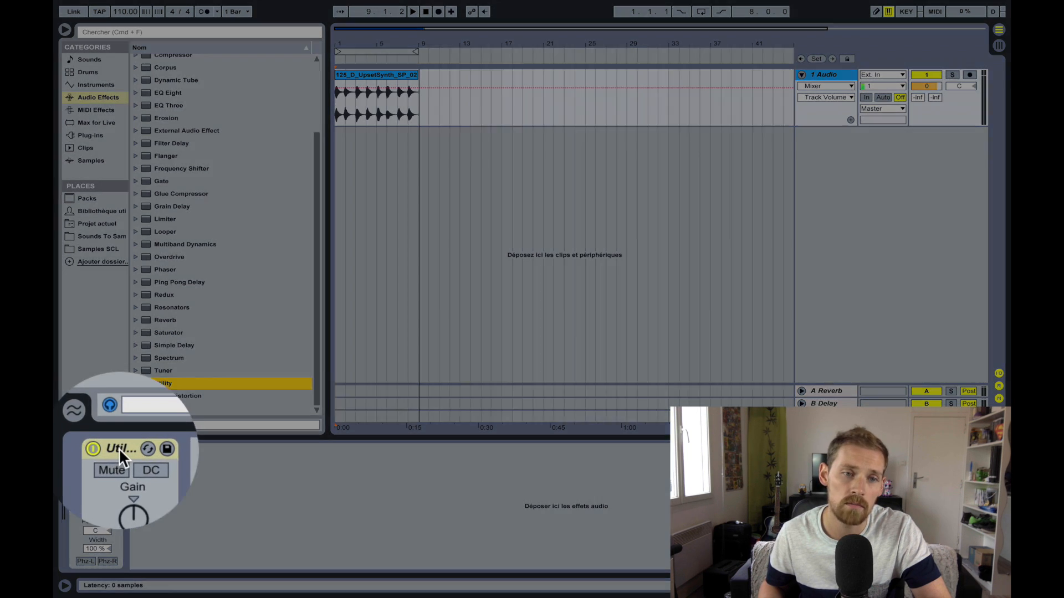
right_click(90, 450)
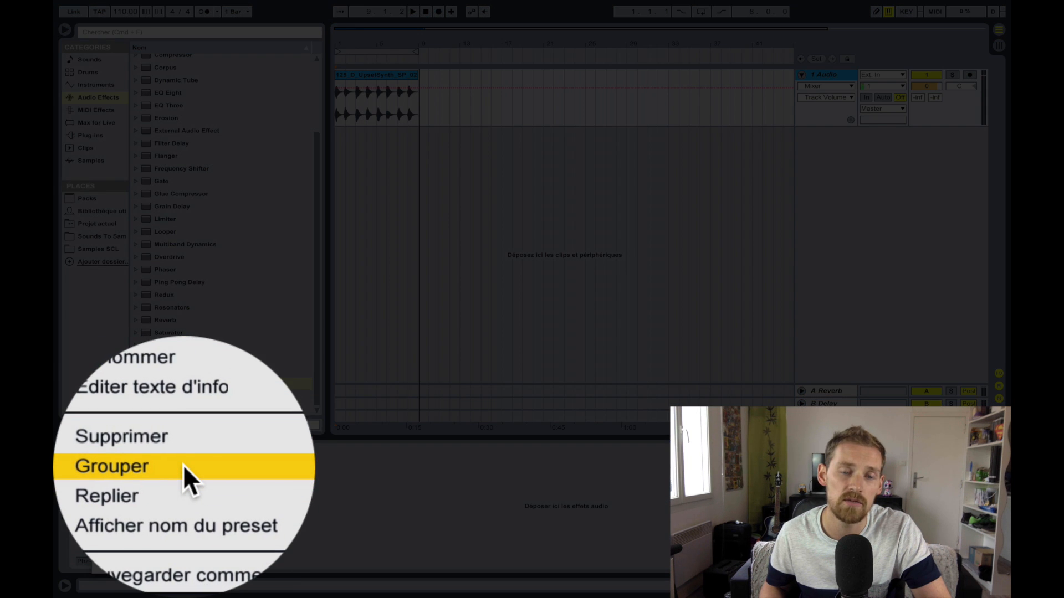
left_click(183, 466)
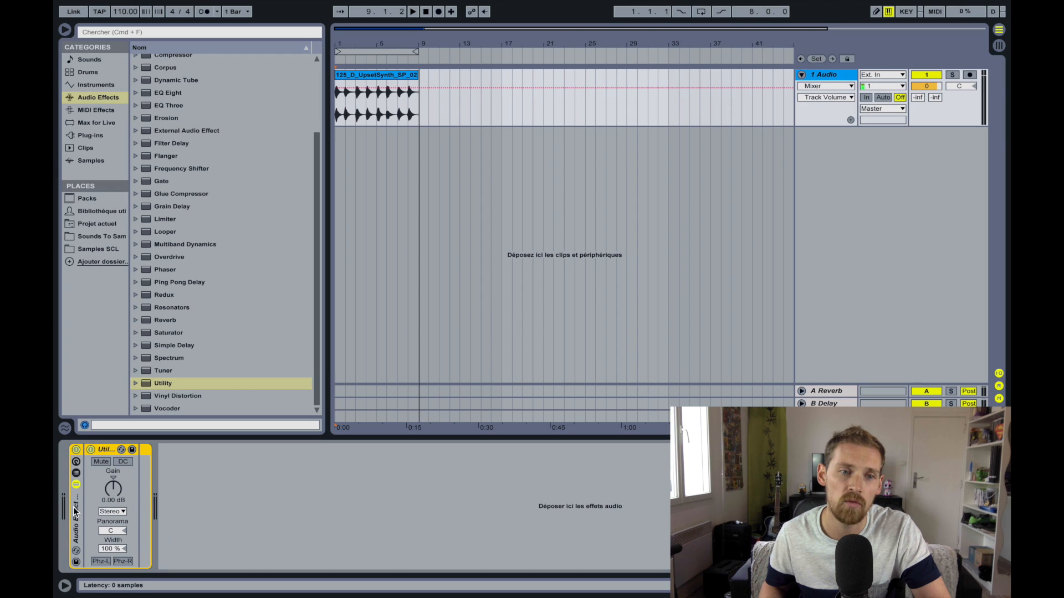
left_click(76, 473)
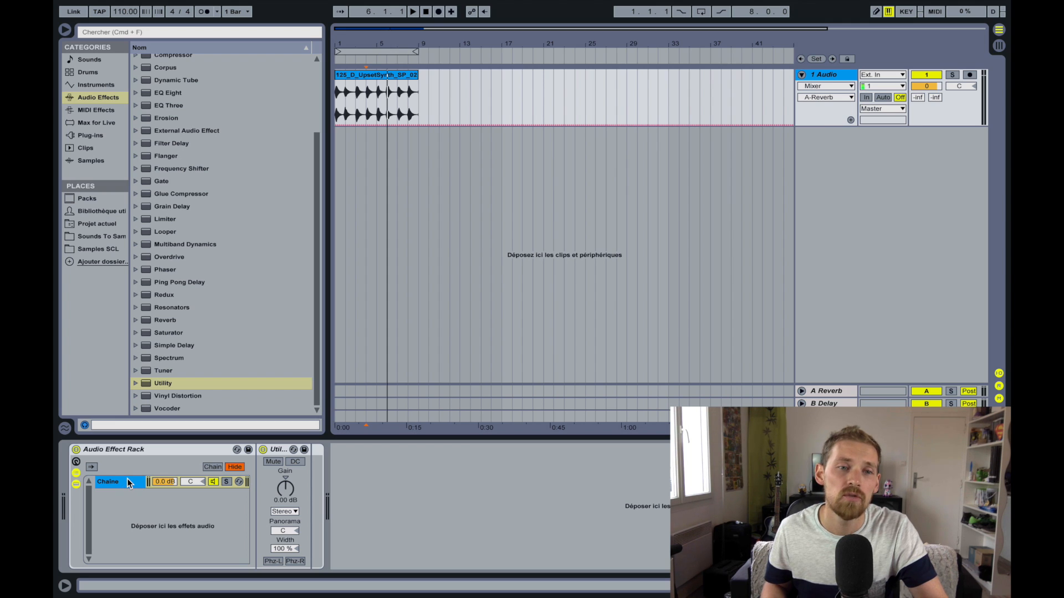
- Duplicate the rack's chain containing the Utility effect
left_click(127, 483)
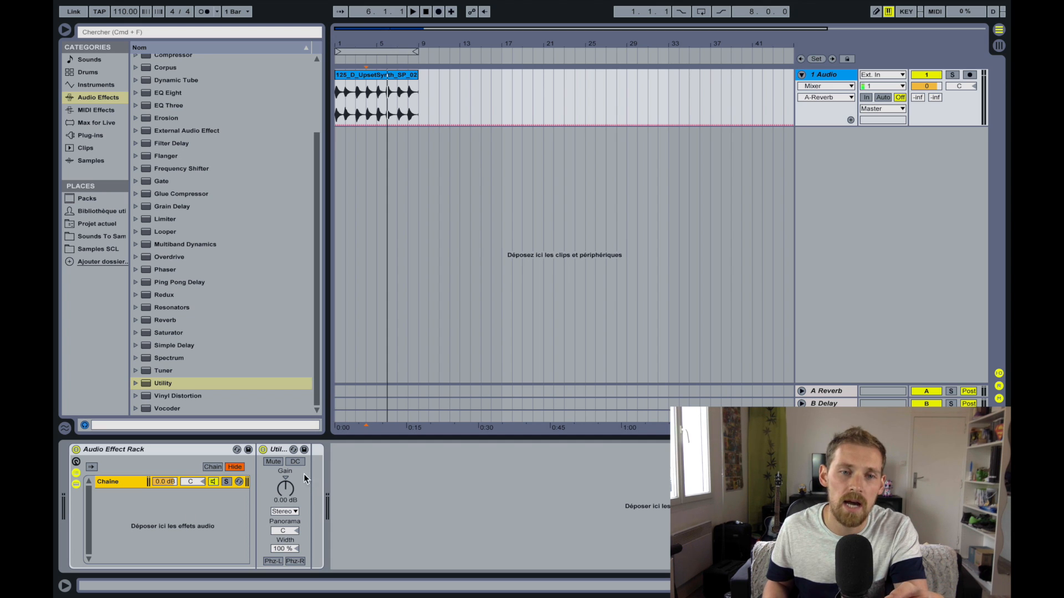
right_click(140, 481)
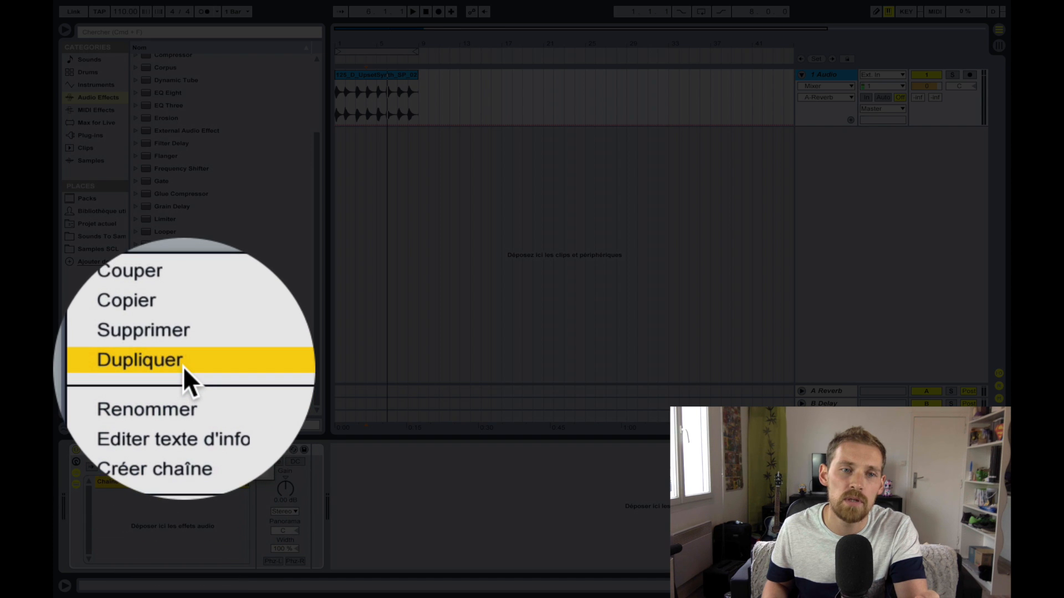
left_click(166, 366)
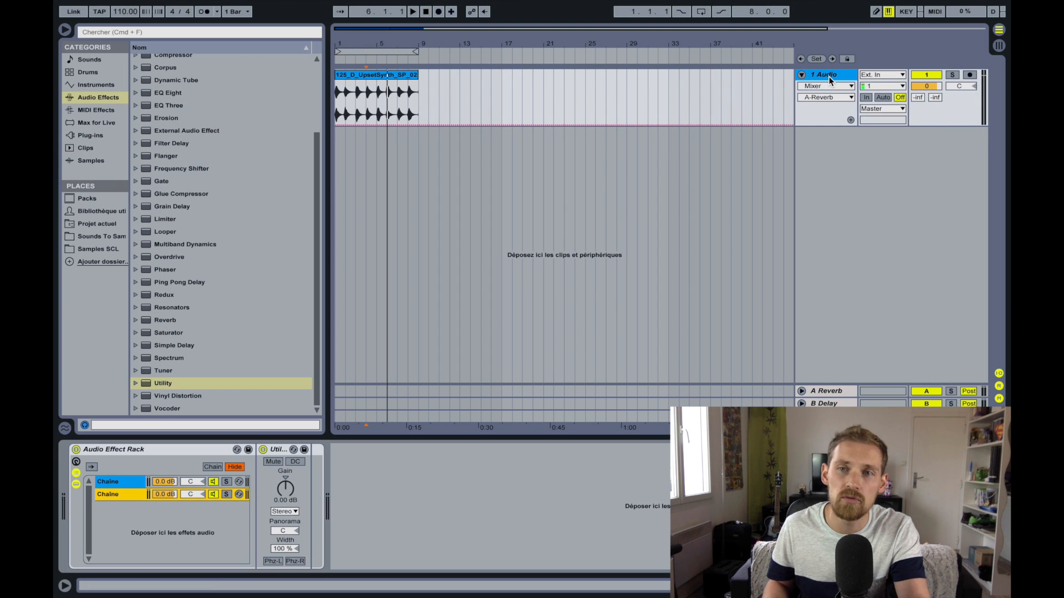
- Duplicate the 1 Audio track and delete the copy
key("ctrl+d")
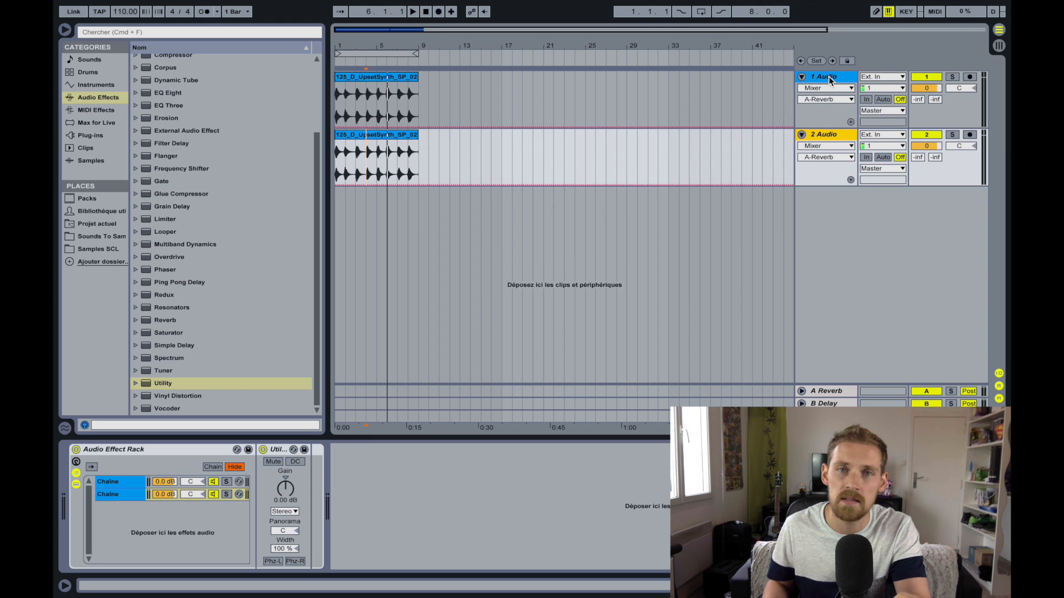
key("Delete")
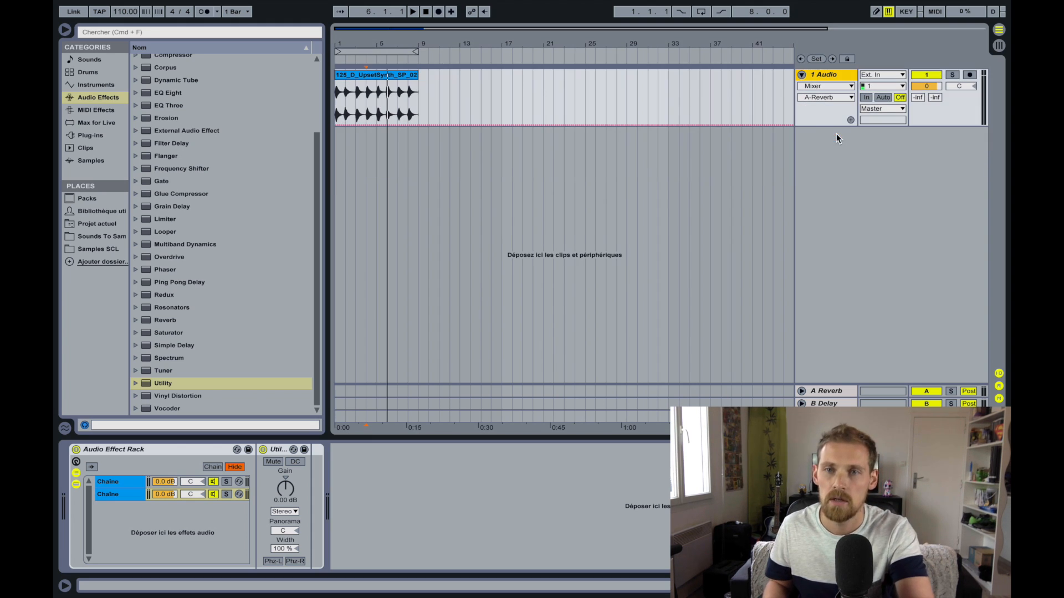
- Rename the rack's first chain Mid and its second chain Side
left_click(132, 484)
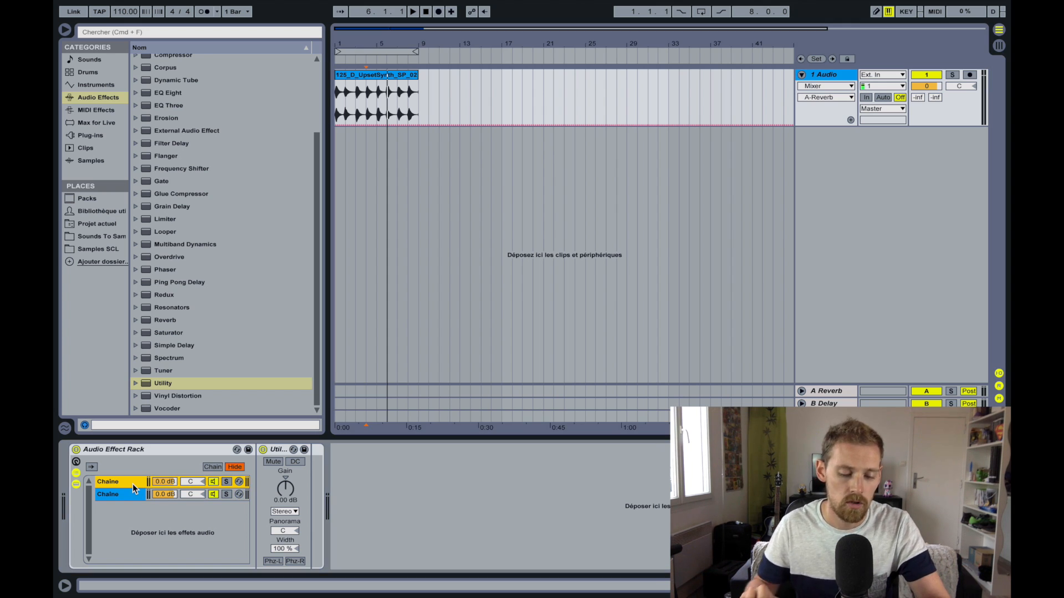
key("super+r")
type("Mid")
key("Return")
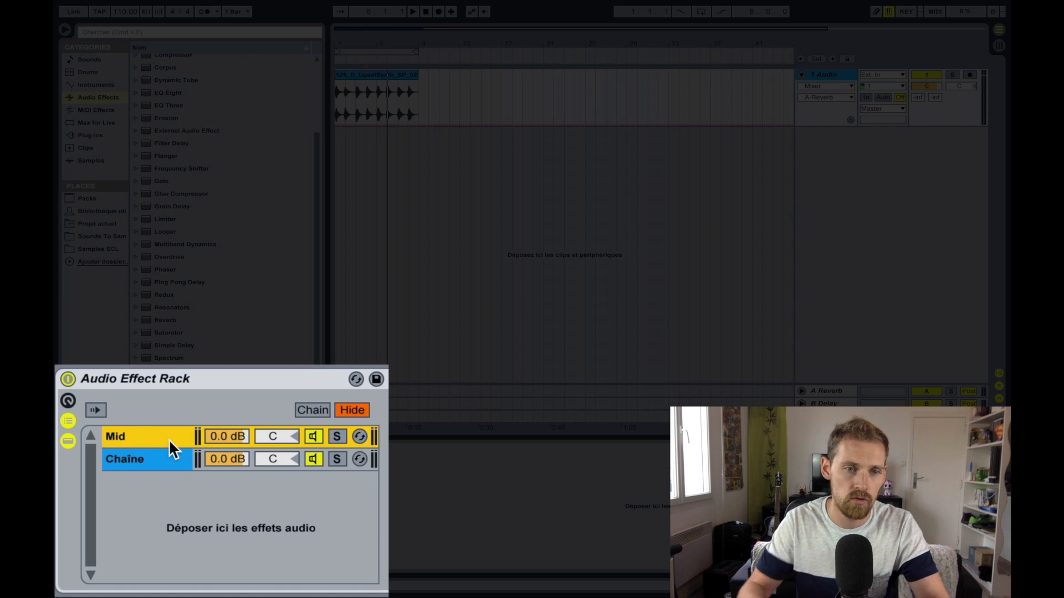
left_click(133, 461)
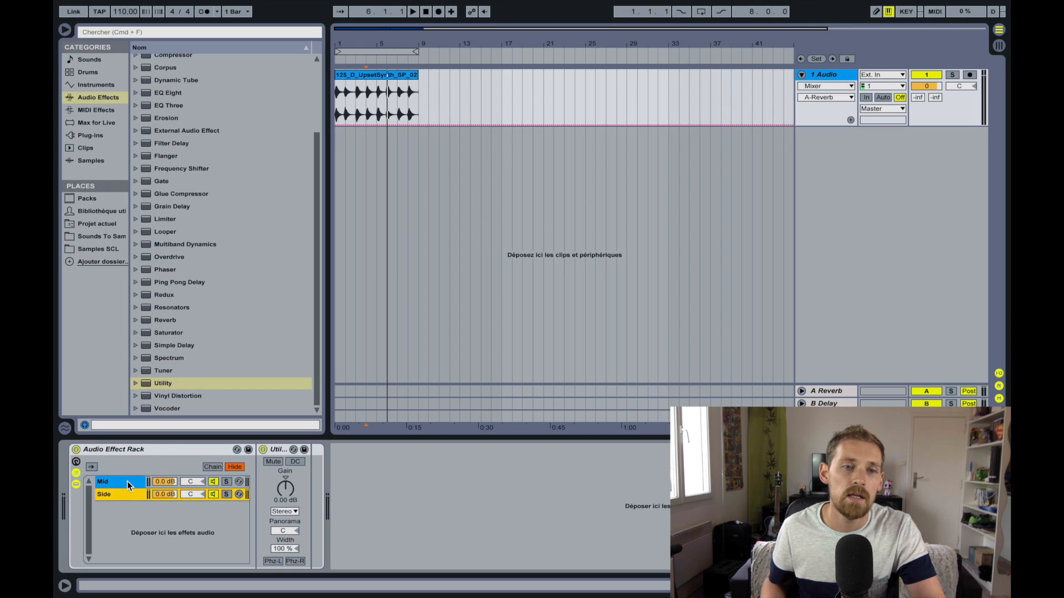
- Set the Utility width to 0% on the Mid chain and 200% on the Side chain
left_click(158, 437)
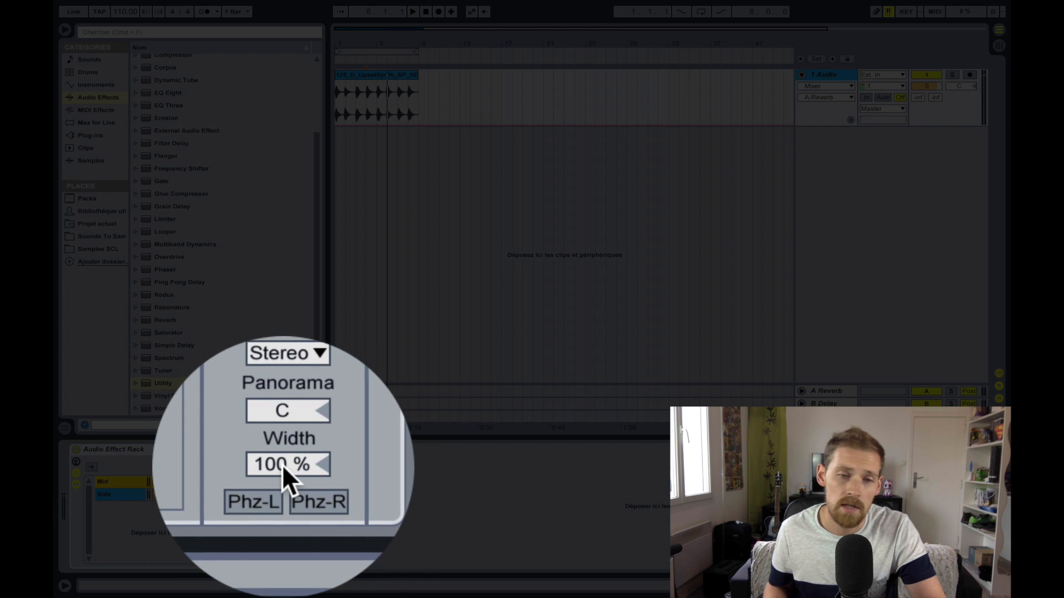
left_click(281, 464)
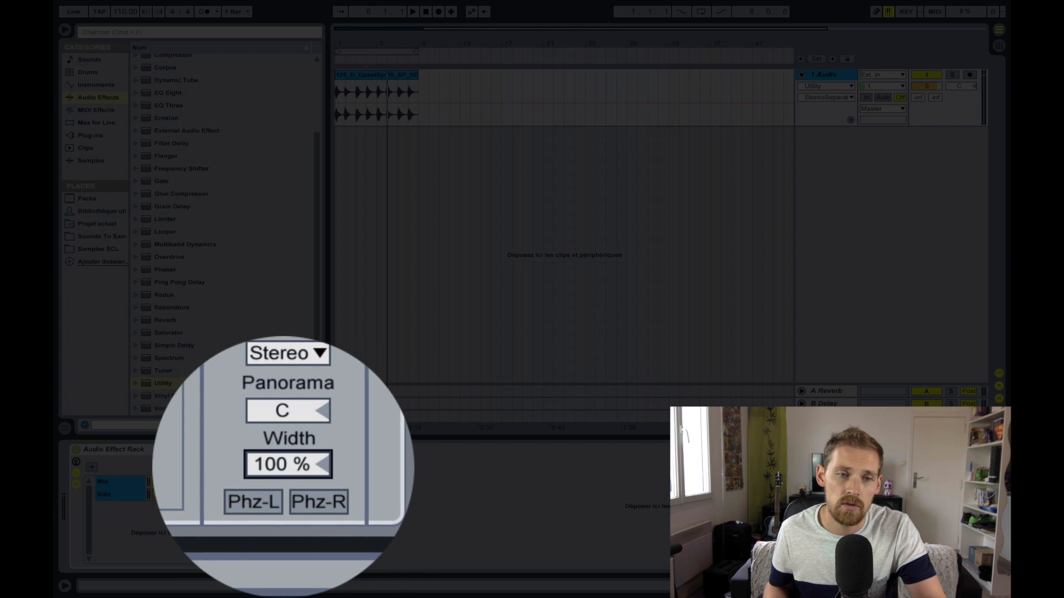
left_click_drag(281, 464, 282, 519)
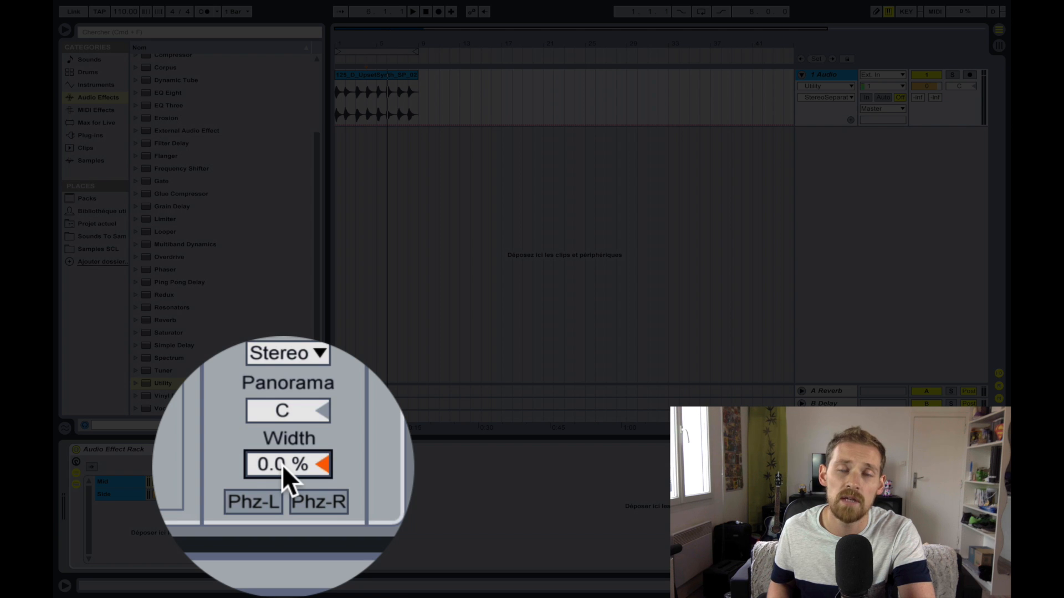
left_click(113, 494)
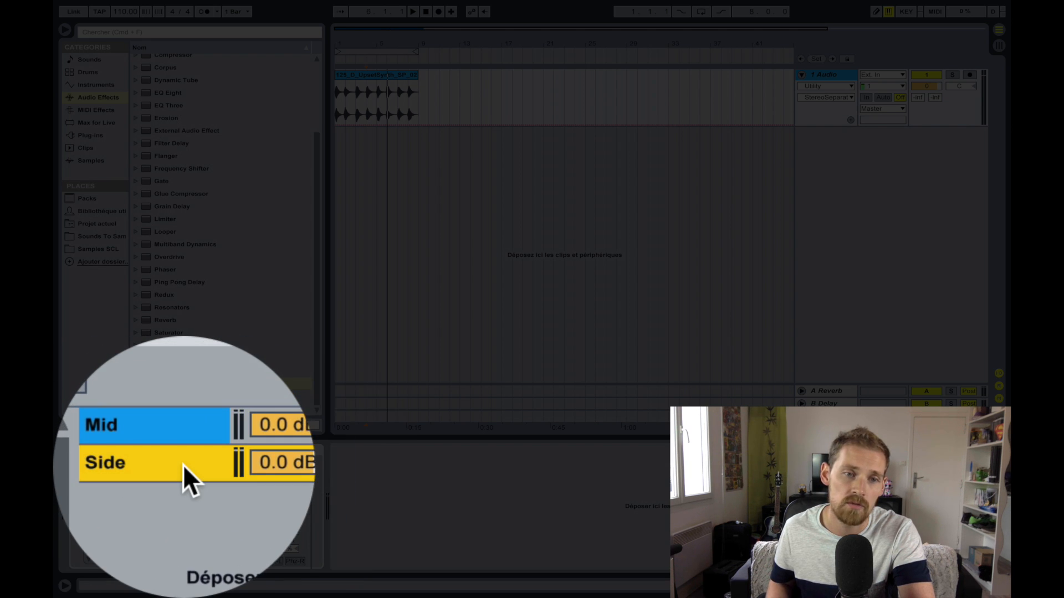
left_click_drag(282, 464, 281, 418)
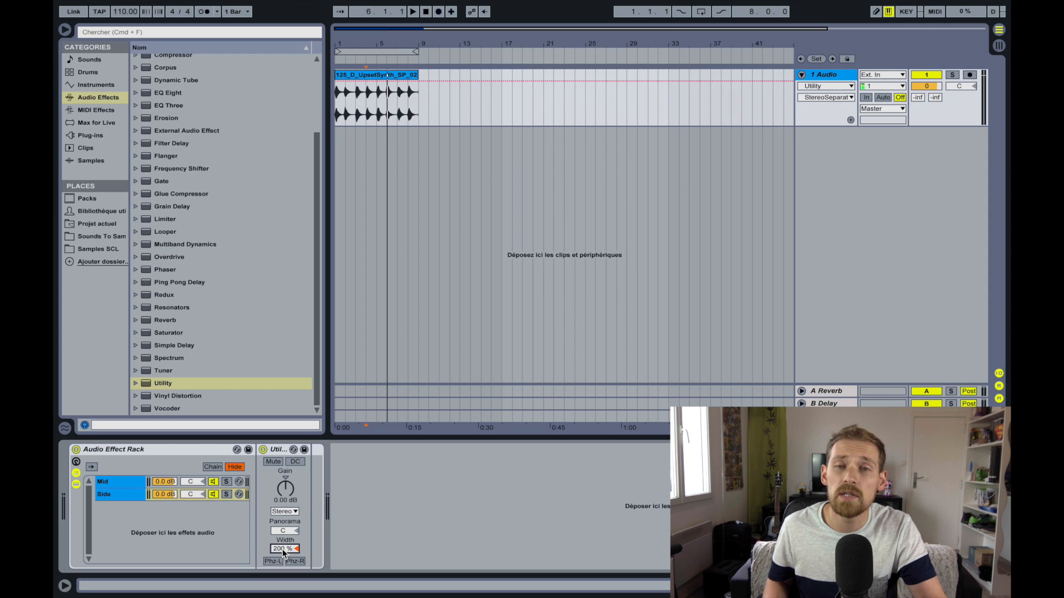
- Lower the Mid chain's volume to -6.0 dB
left_click(164, 482)
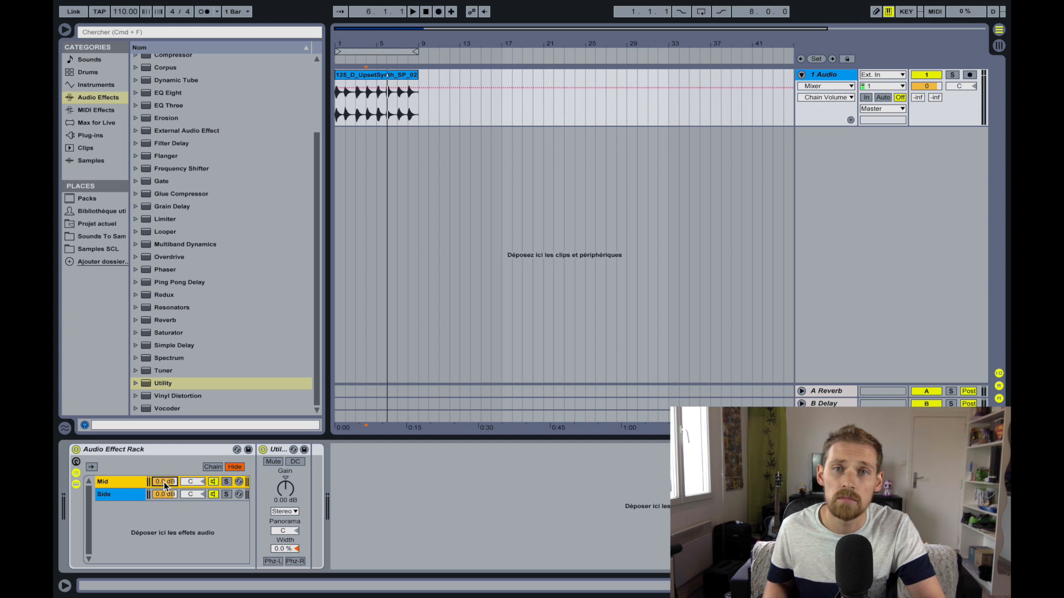
left_click_drag(164, 481, 164, 499)
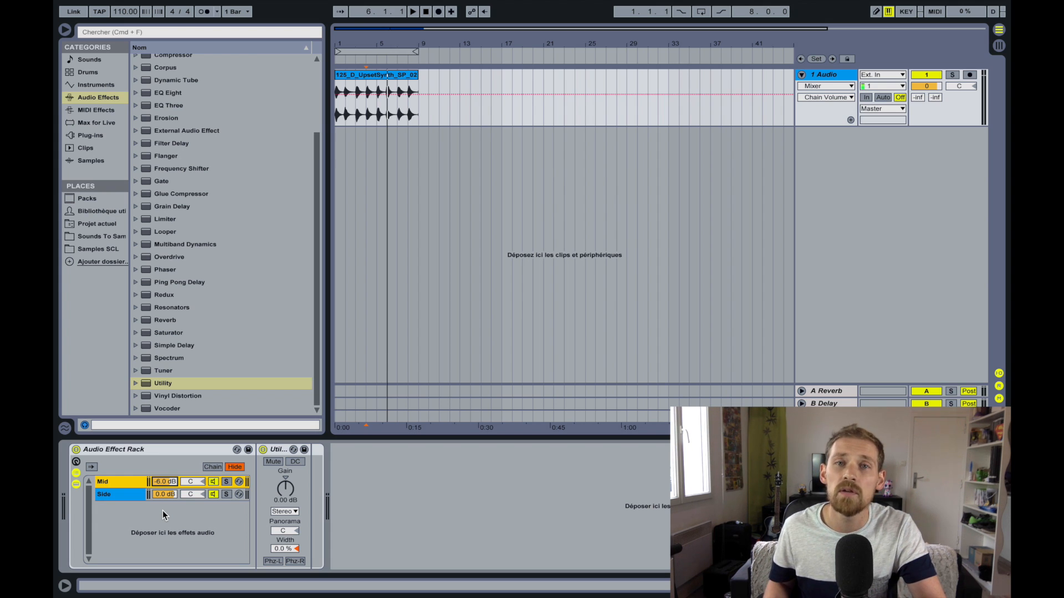
- Play the clip and compare the sound with the Audio Effect Rack on and bypassed, leaving the rack on
key("space")
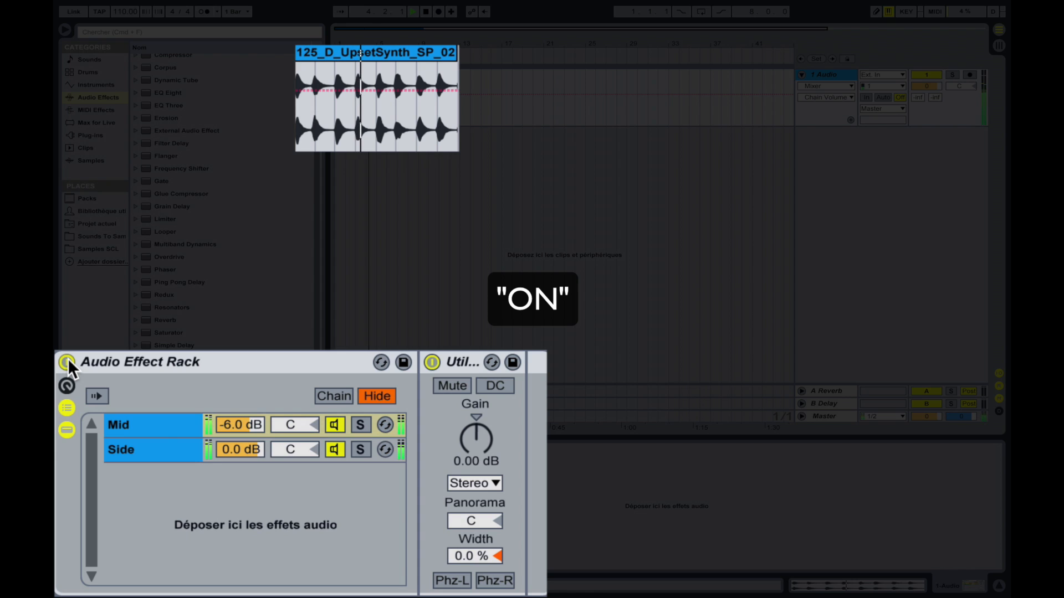
left_click(68, 360)
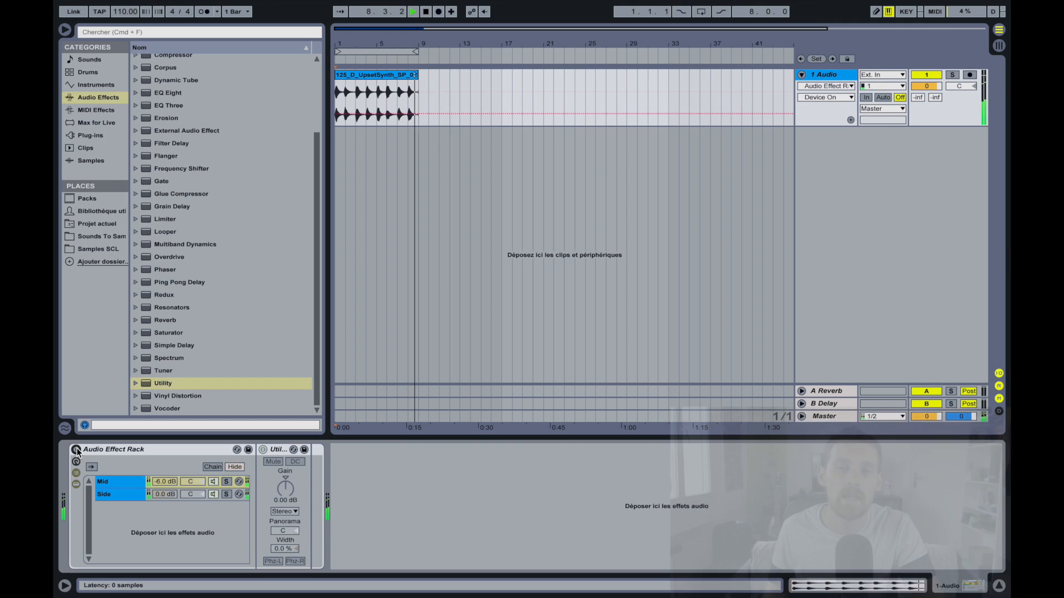
left_click(76, 450)
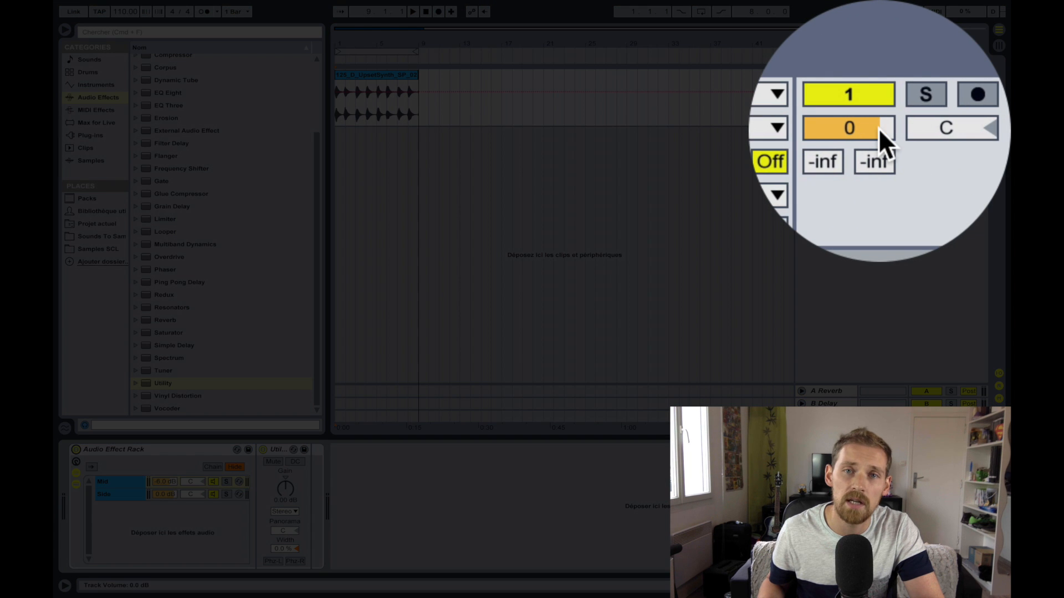
- Raise the 1 Audio track's volume to 3.0 dB
left_click_drag(879, 128, 879, 123)
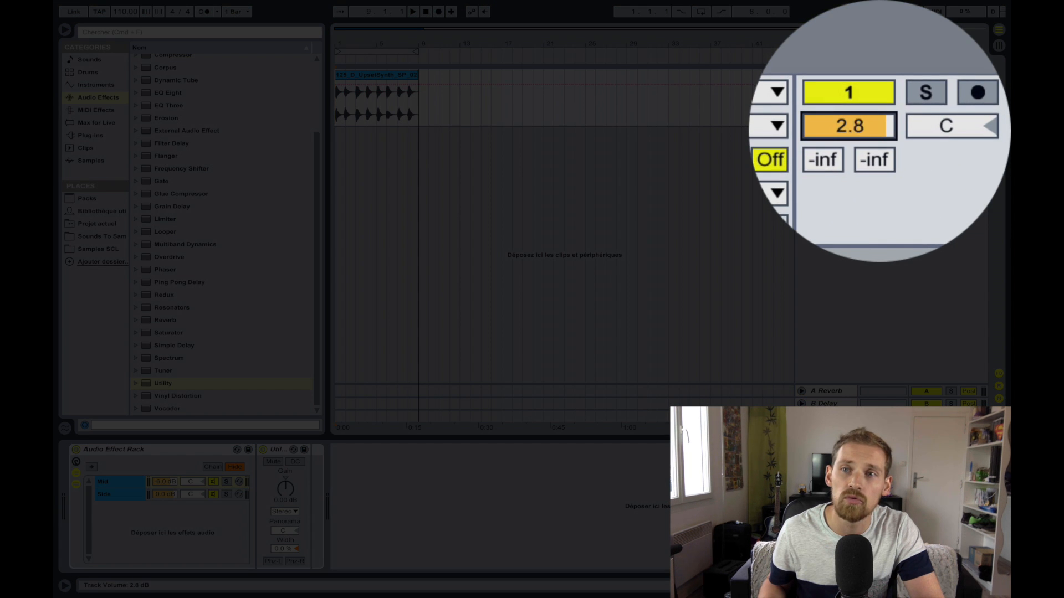
left_click_drag(879, 123, 879, 122)
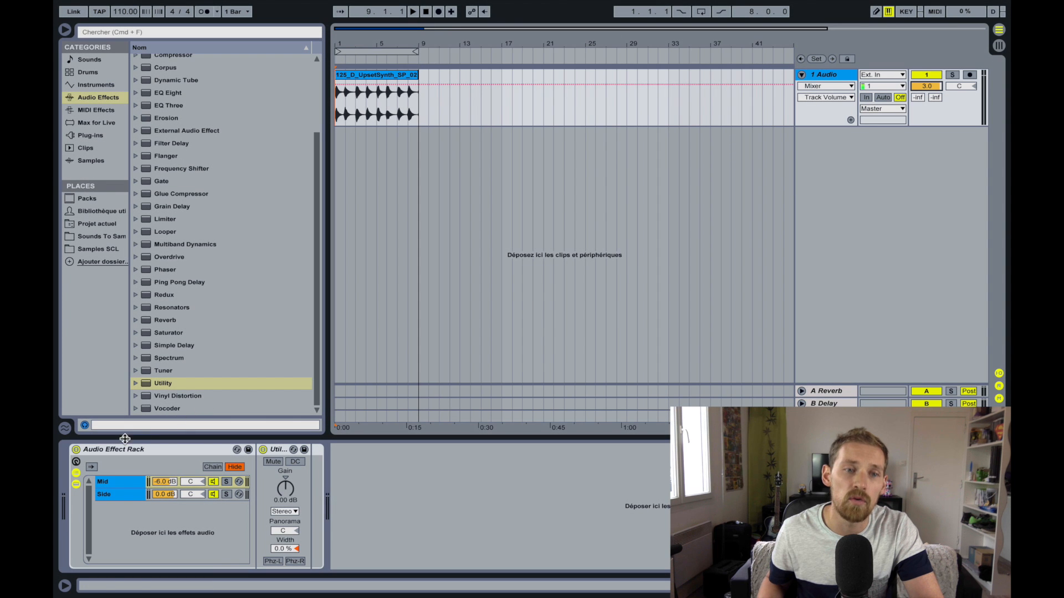
- Play the clip again at the raised track volume, switching the Audio Effect Rack off and back on to compare
key("space")
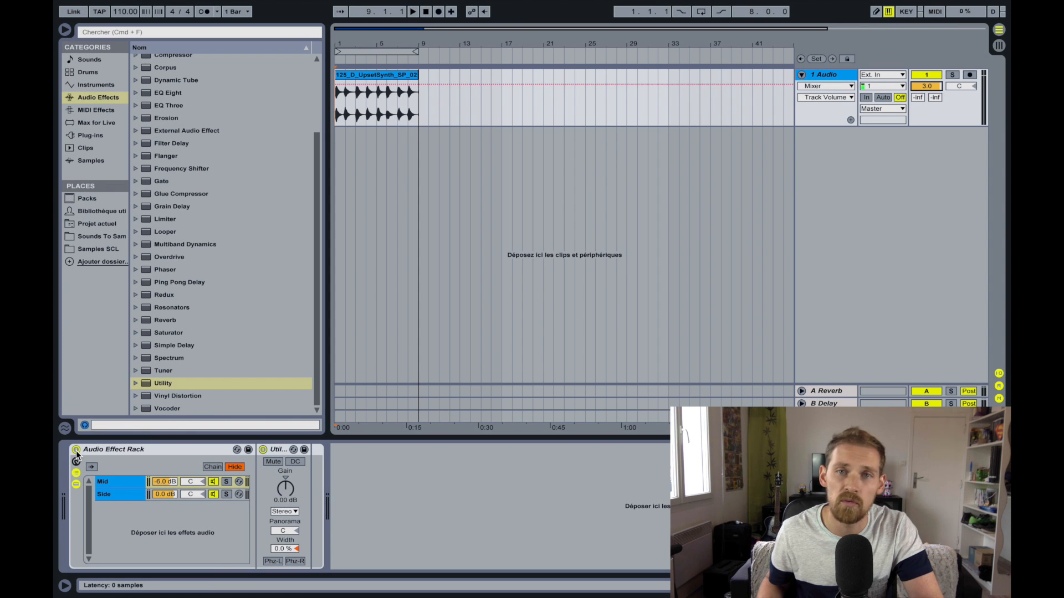
left_click(76, 449)
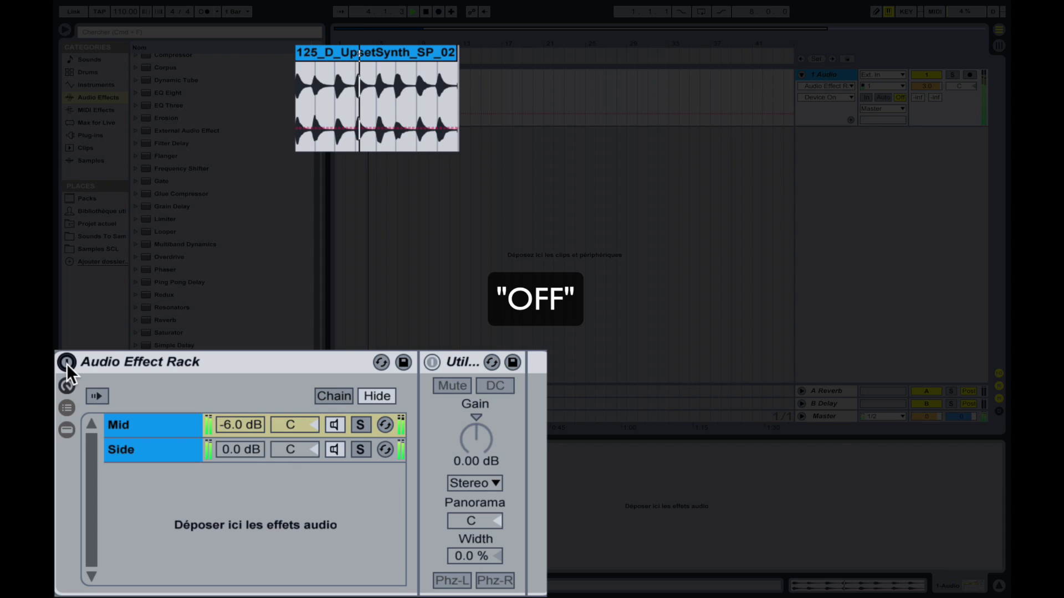
left_click(66, 363)
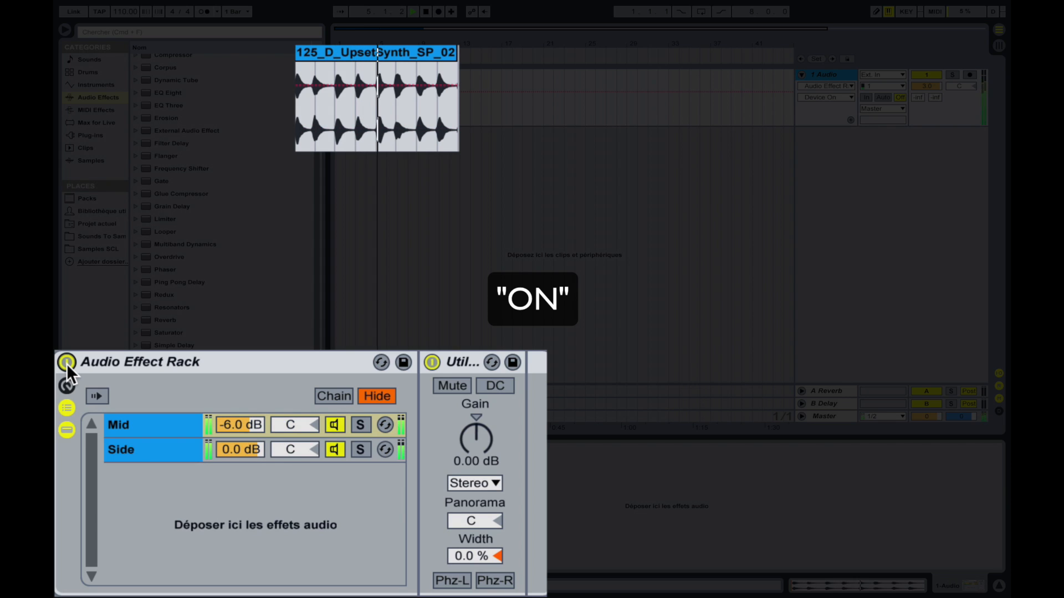